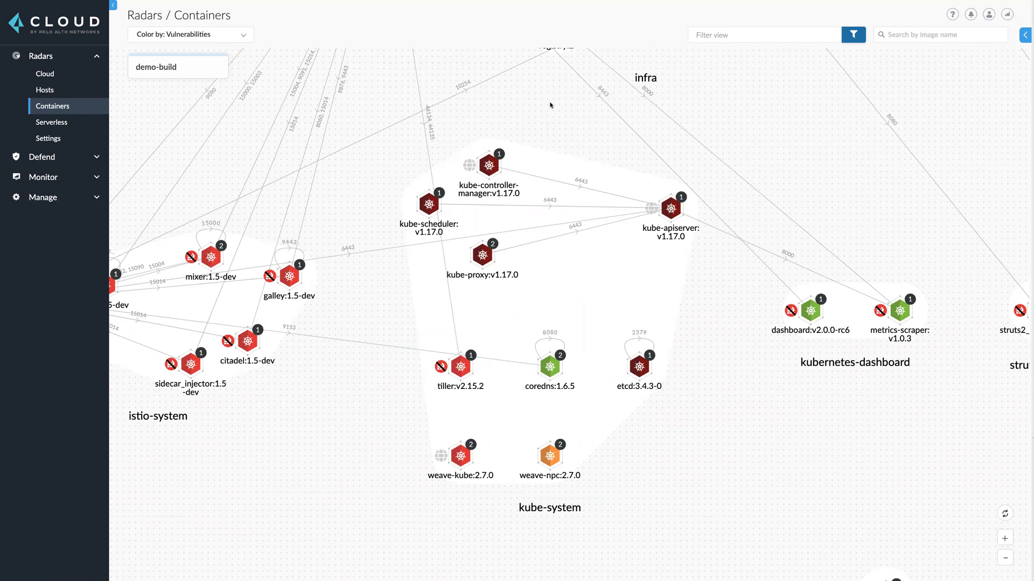
Review kube-controller-manager's risk summary and full compliance check results, then close its details
click(489, 166)
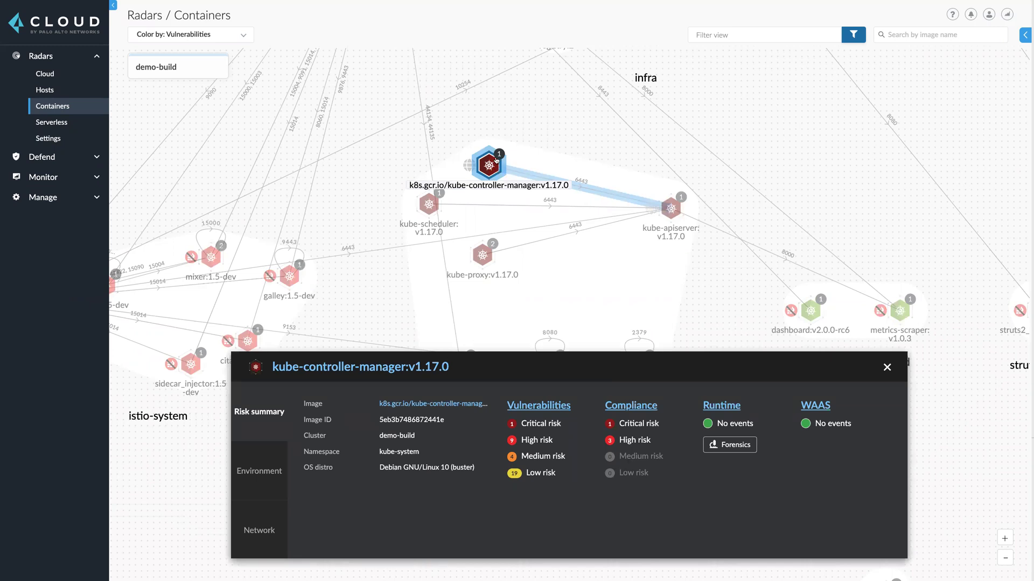
click(643, 411)
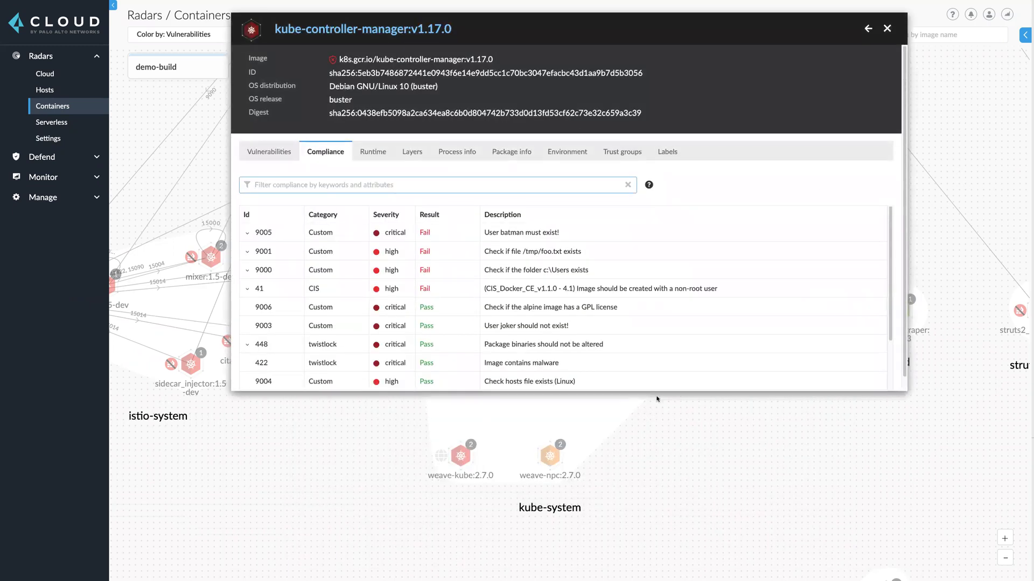
click(887, 30)
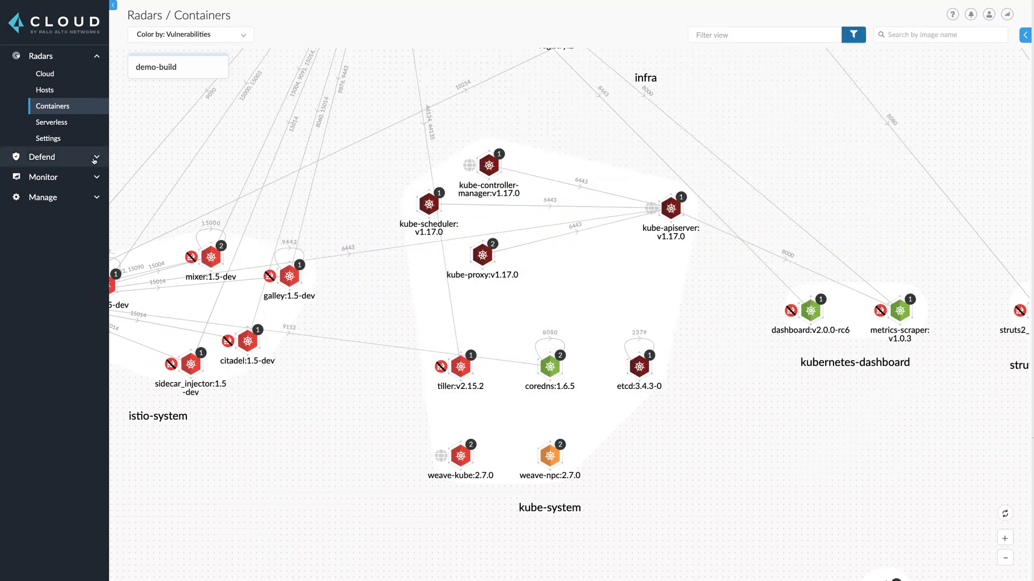
Under Defend > Compliance, begin adding a new container and image compliance rule
click(95, 158)
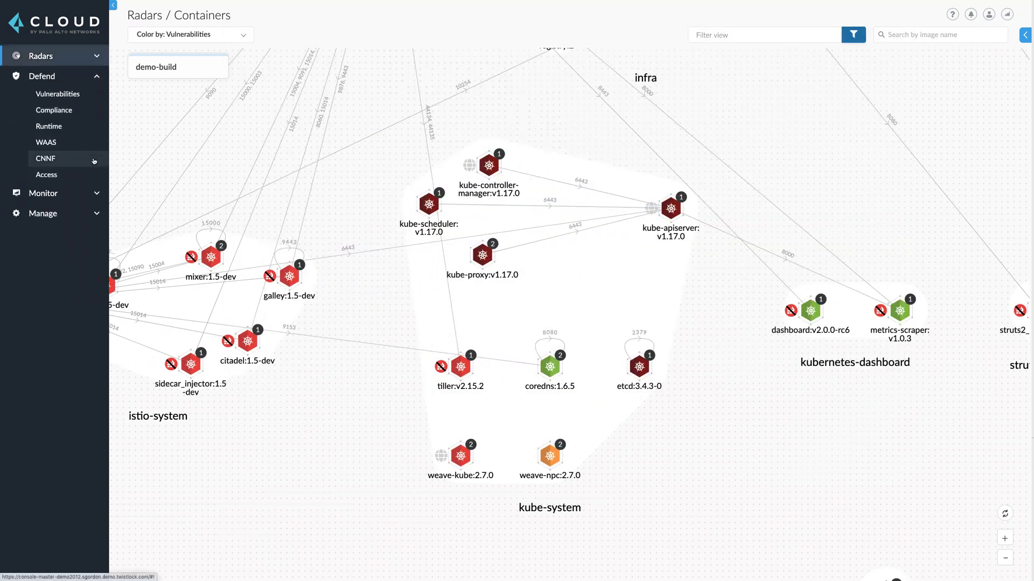
click(70, 114)
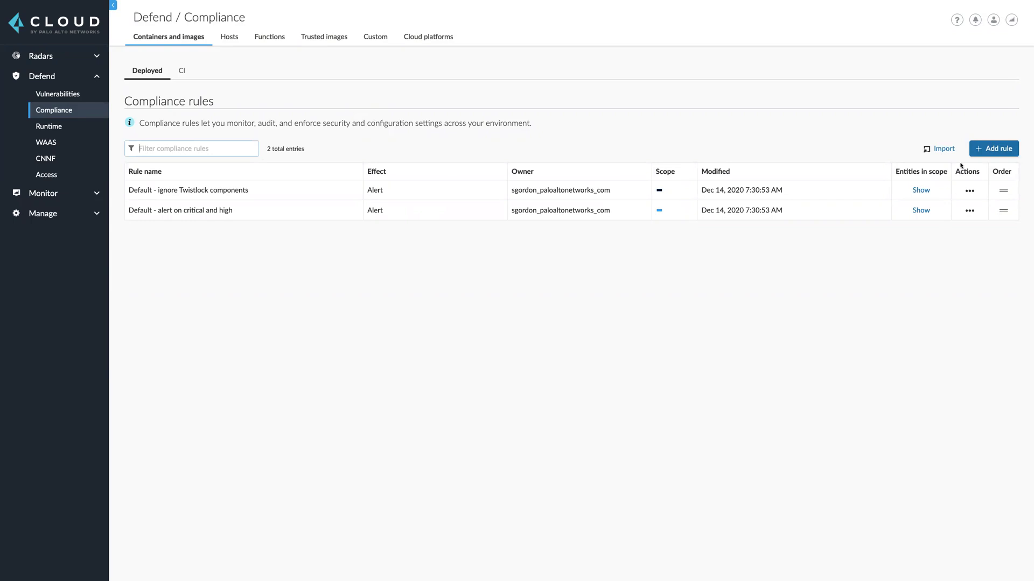
click(1004, 150)
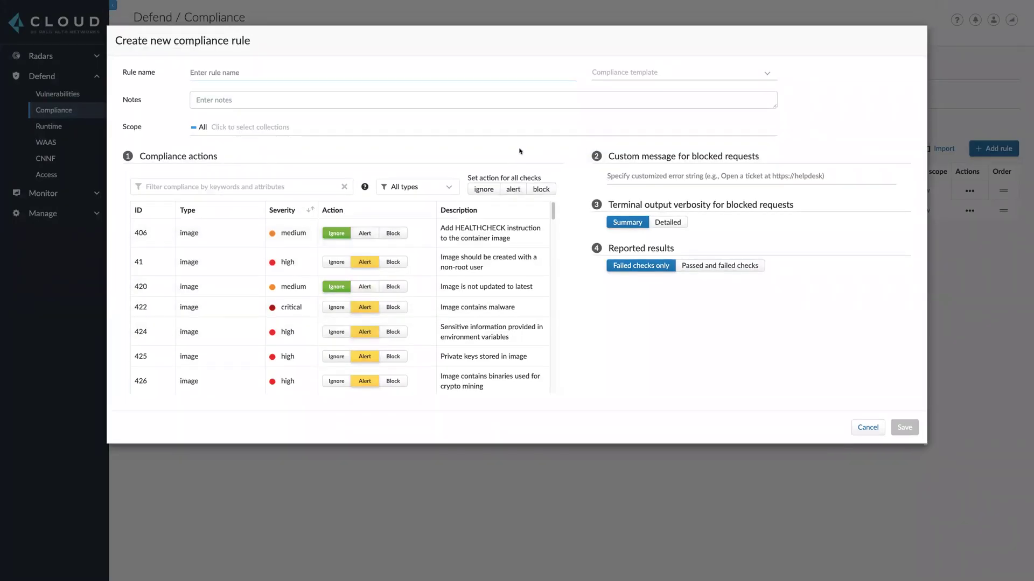
View the Compliance template options and open the checks list's type filter
click(657, 81)
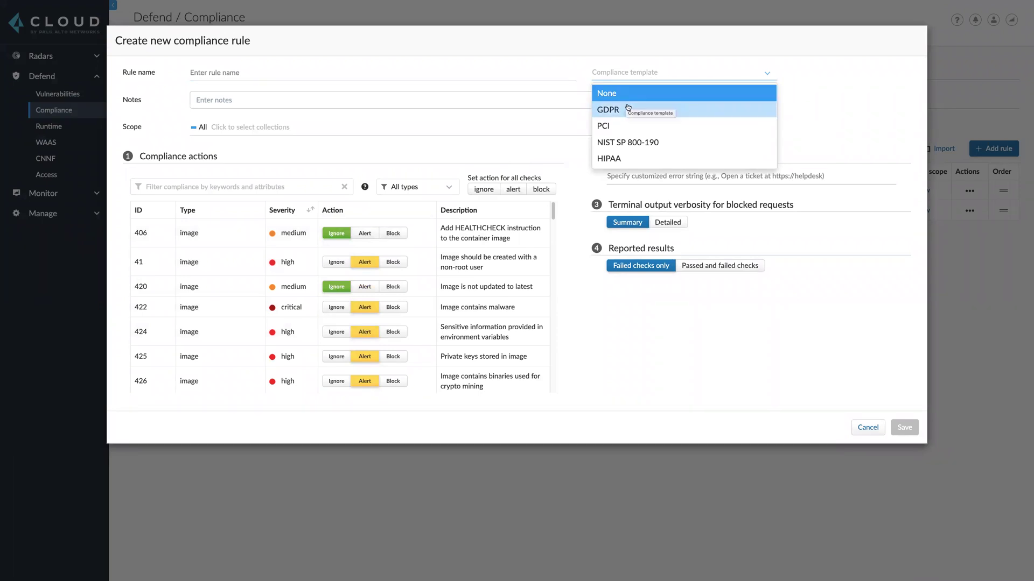
click(438, 188)
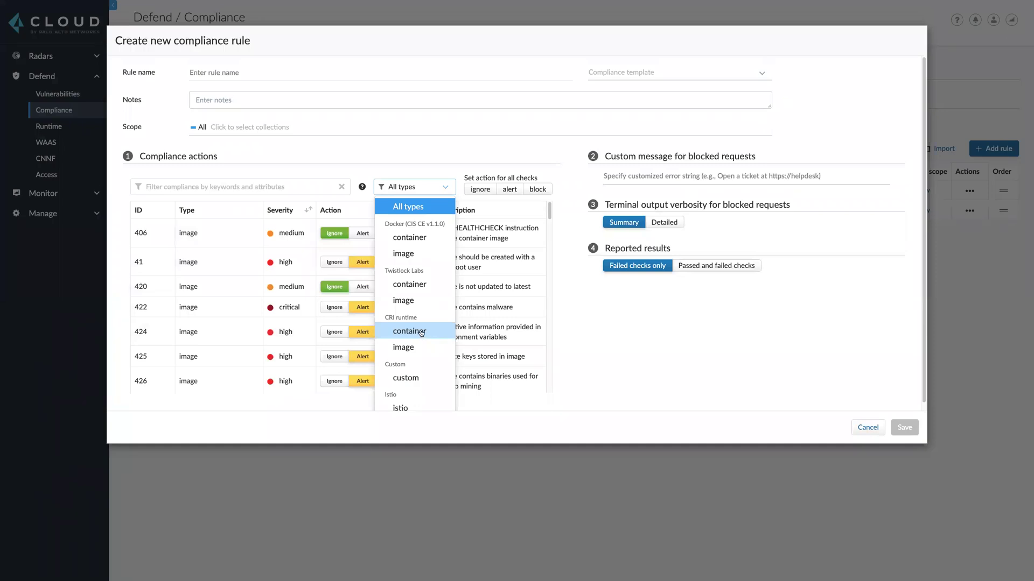
Filter to CRI runtime container checks, set 5055 and 5056 to Block, 5059 to Ignore, then cancel
click(420, 331)
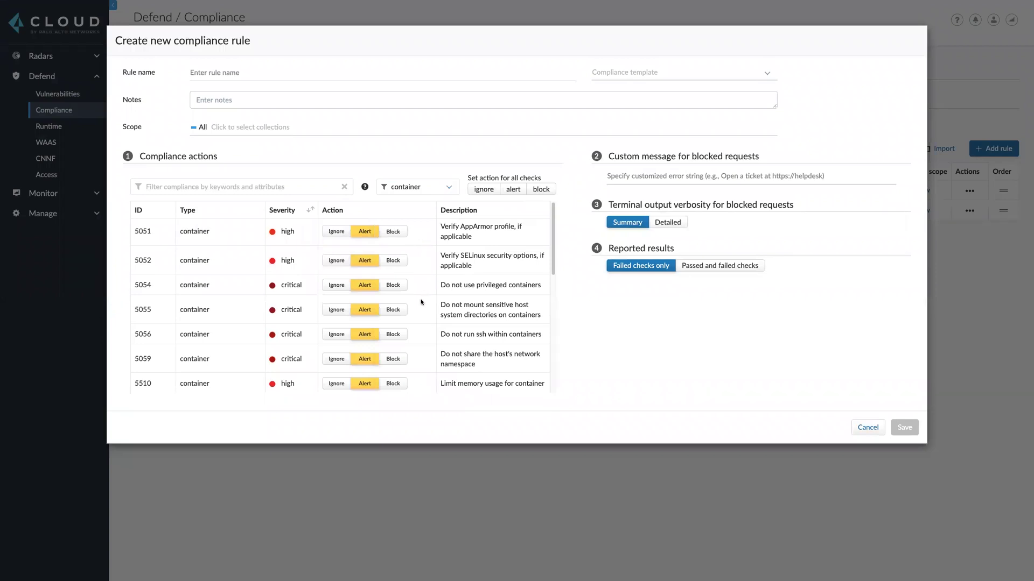
click(392, 310)
click(393, 334)
click(331, 359)
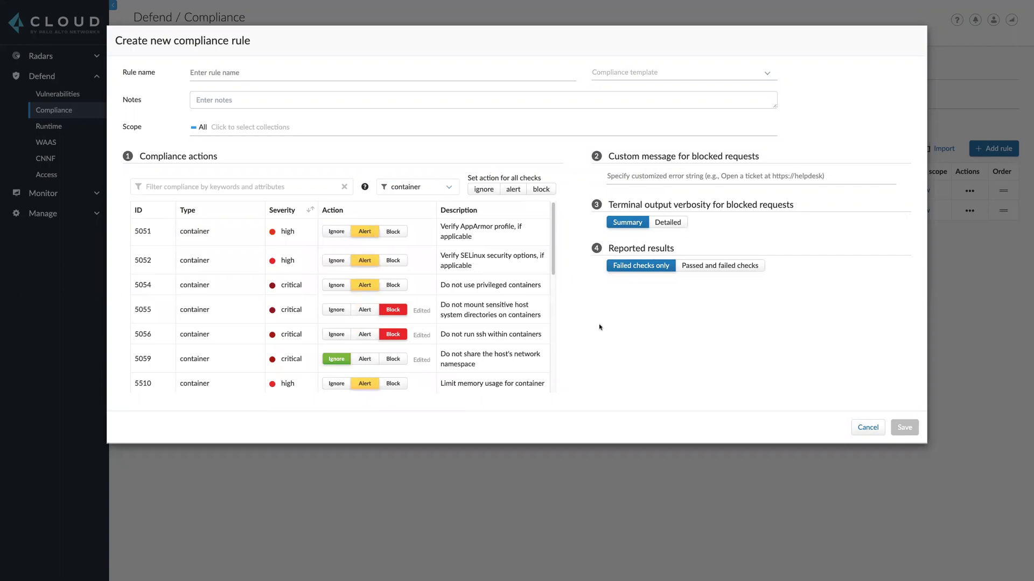
click(865, 429)
Go to Monitor > Compliance to load the Compliance Explorer overview
click(71, 192)
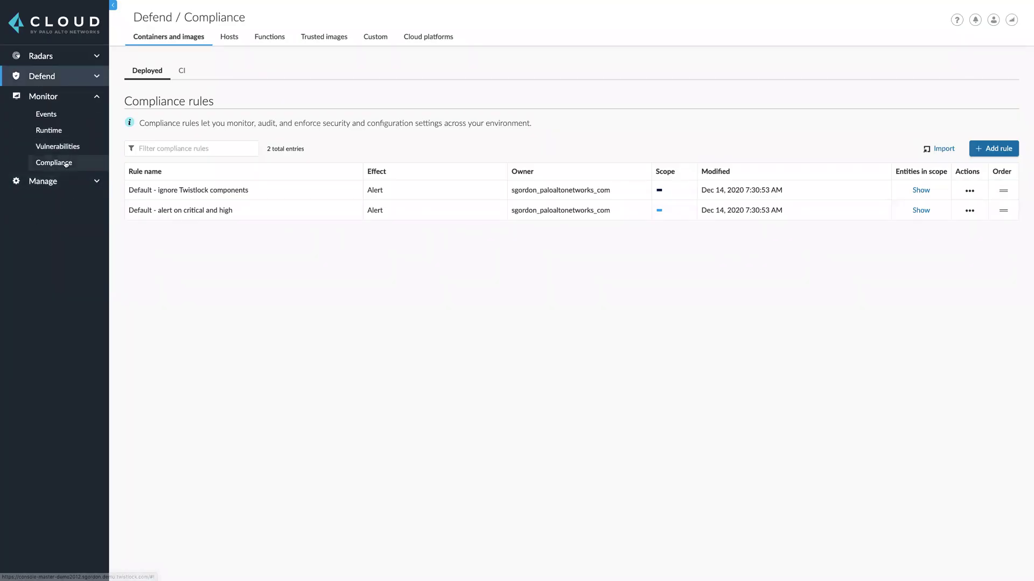
click(54, 163)
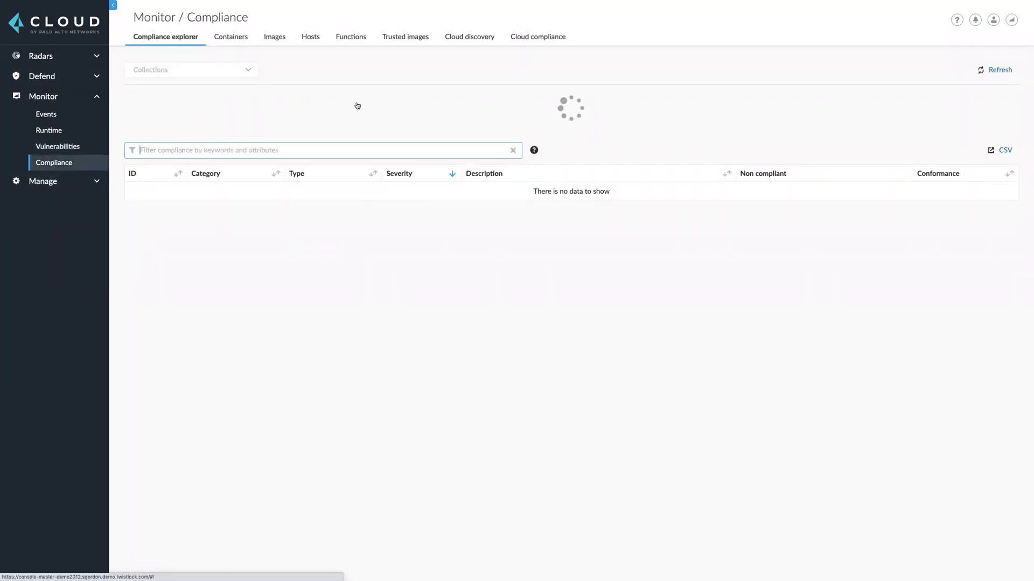